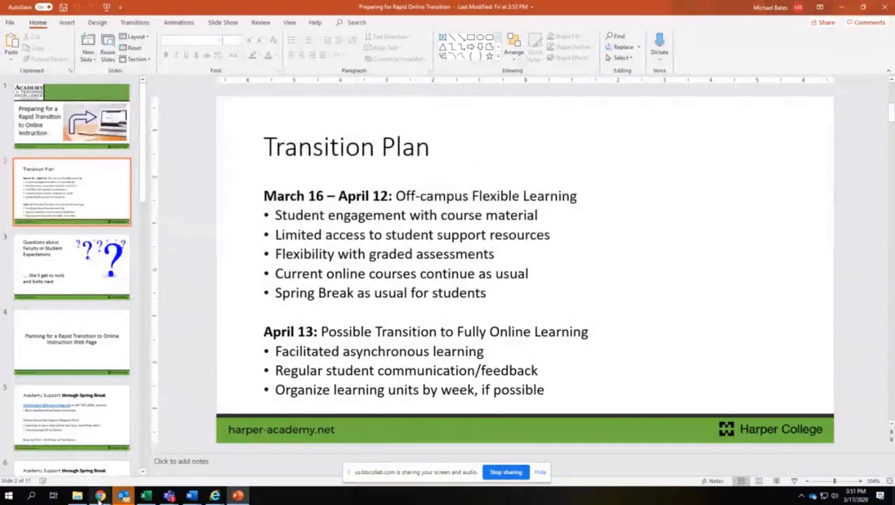
- Switch to Chrome, close the Rapid Transition session settings, and open Materials for Our Class in Learning Modules Spring 2020 DEMO DO NOT COPY
mouse_move(100, 496)
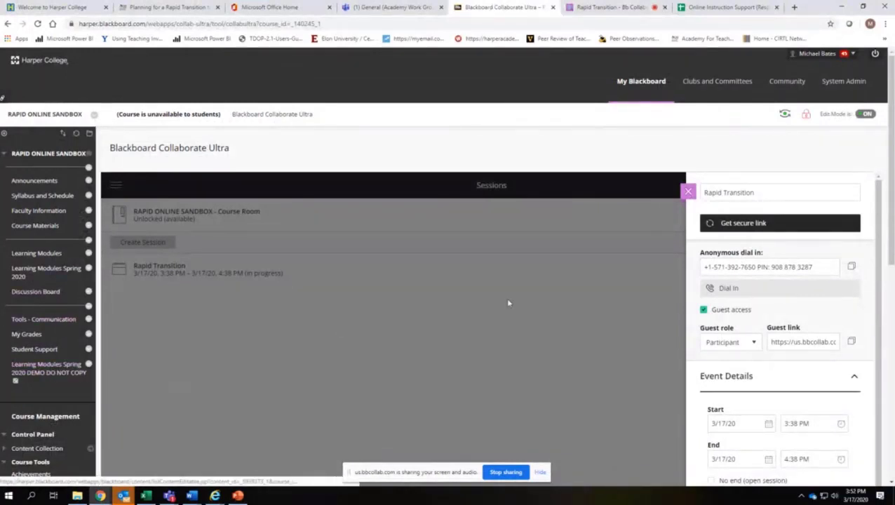
left_click(696, 192)
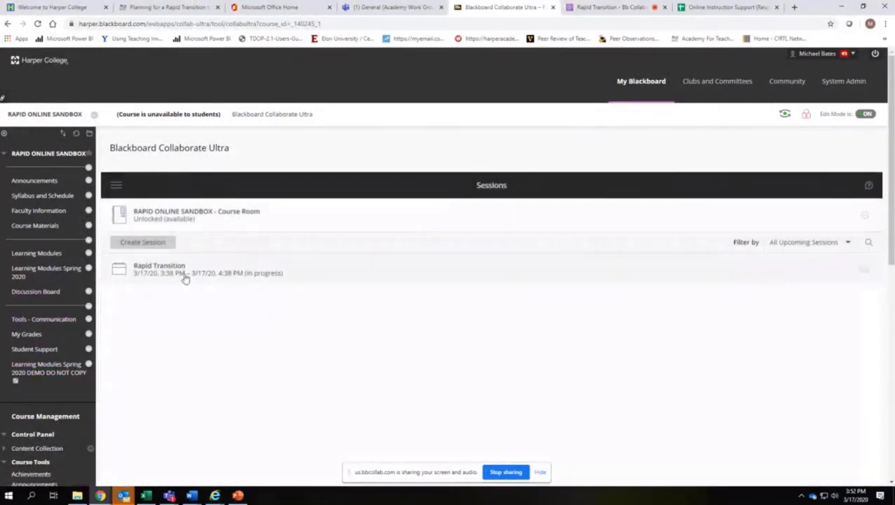
left_click(31, 376)
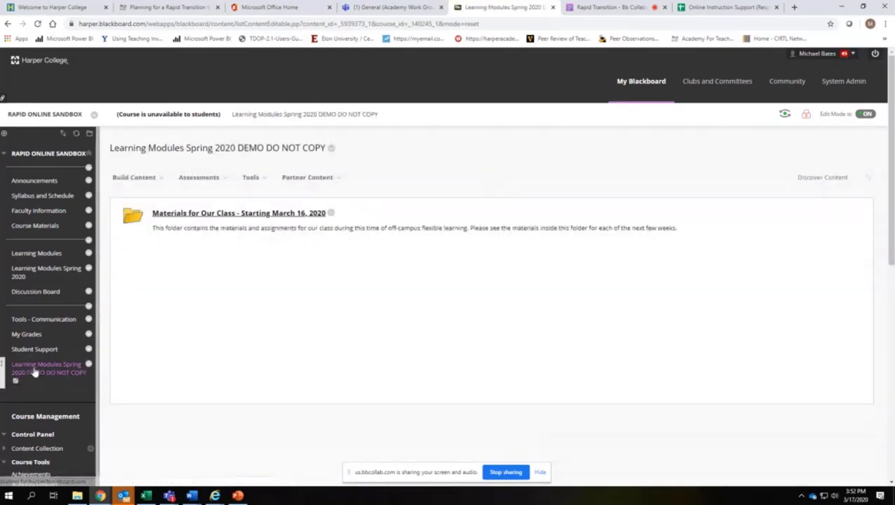
left_click(215, 218)
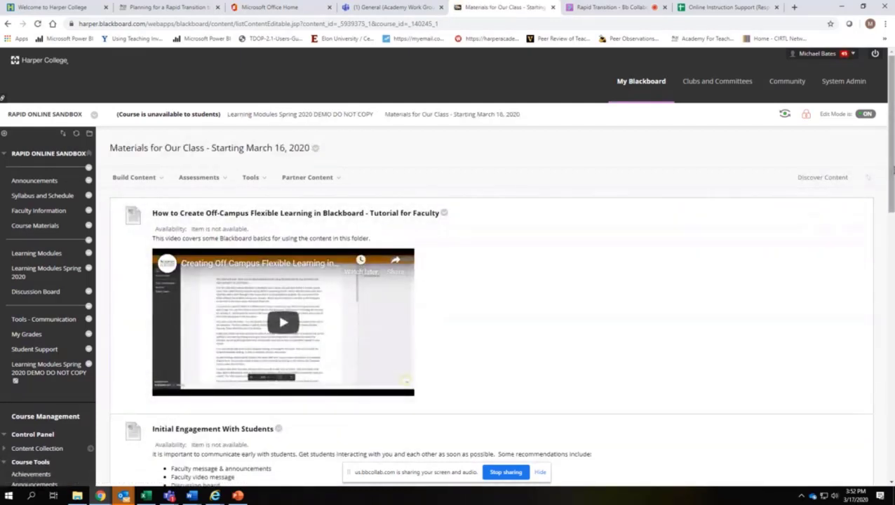
- View the available options for the How to Create Off-Campus Flexible Learning in Blackboard tutorial item, leaving it unedited
scroll(448, 281, "down", 1)
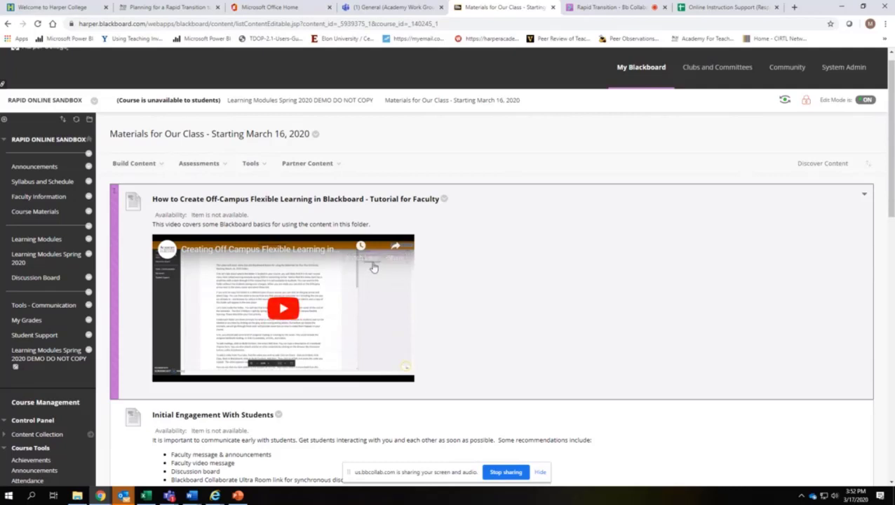
left_click(444, 200)
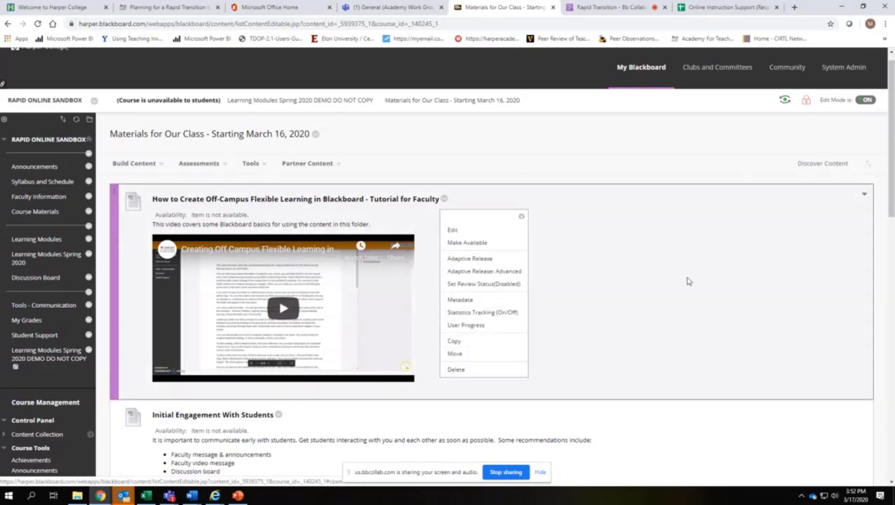
left_click(688, 281)
- Review the Initial Engagement With Students item, and view the contents of the MARCH 16 - MARCH 22 Activities & Assignments folder
scroll(686, 282, "down", 3)
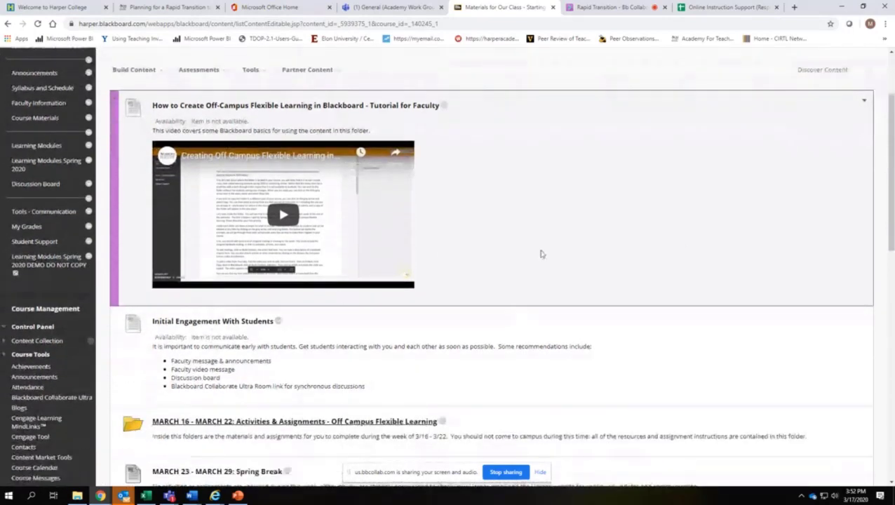
scroll(340, 297, "down", 3)
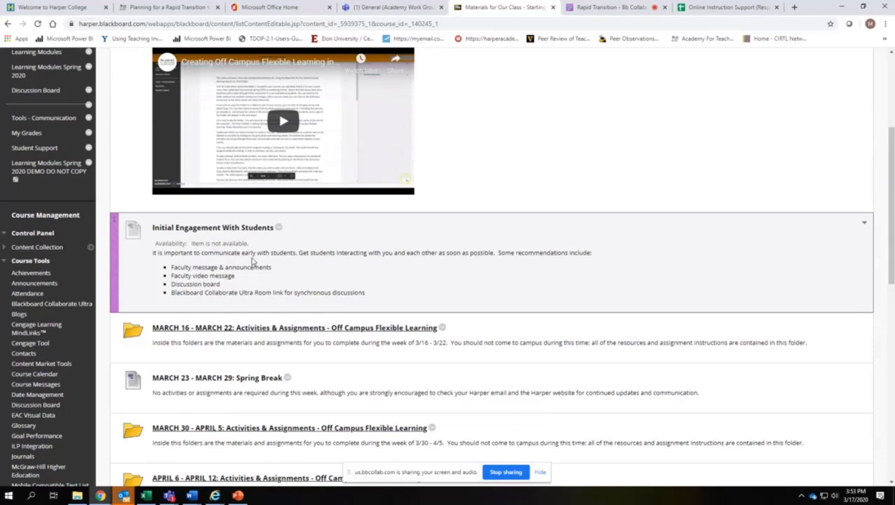
scroll(246, 267, "down", 2)
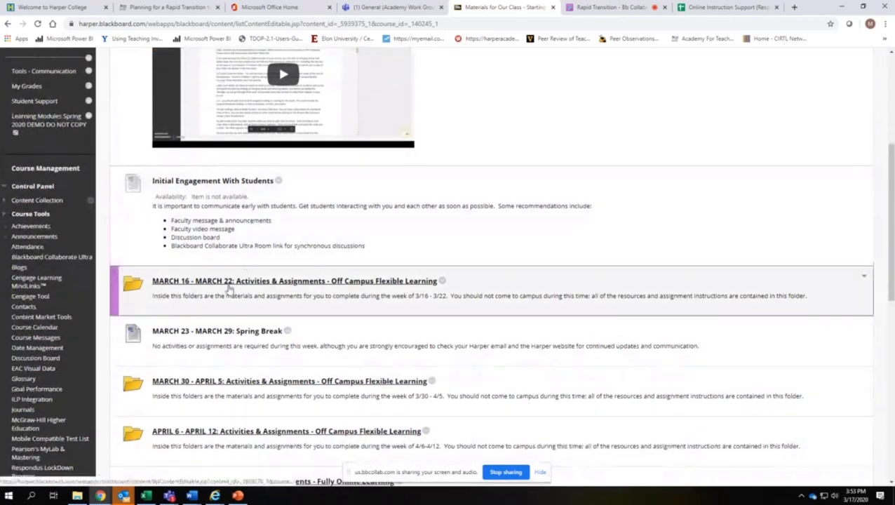
scroll(226, 276, "up", 1)
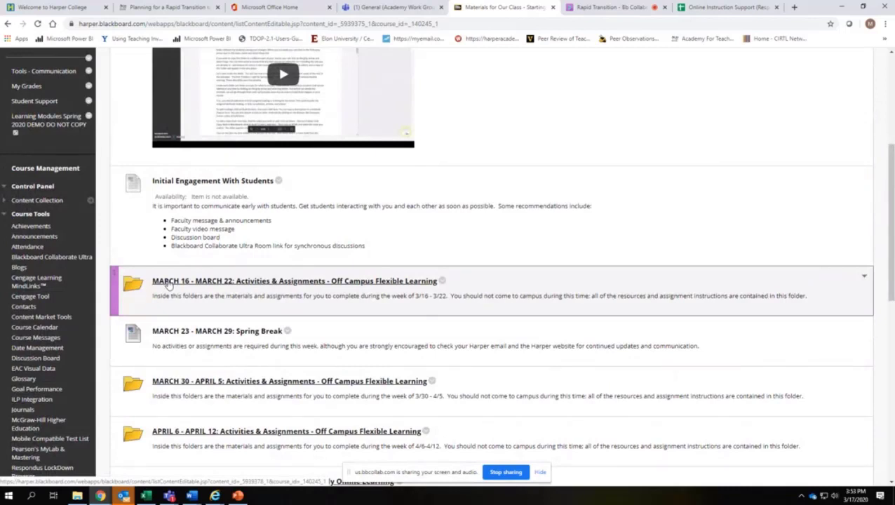
left_click(168, 282)
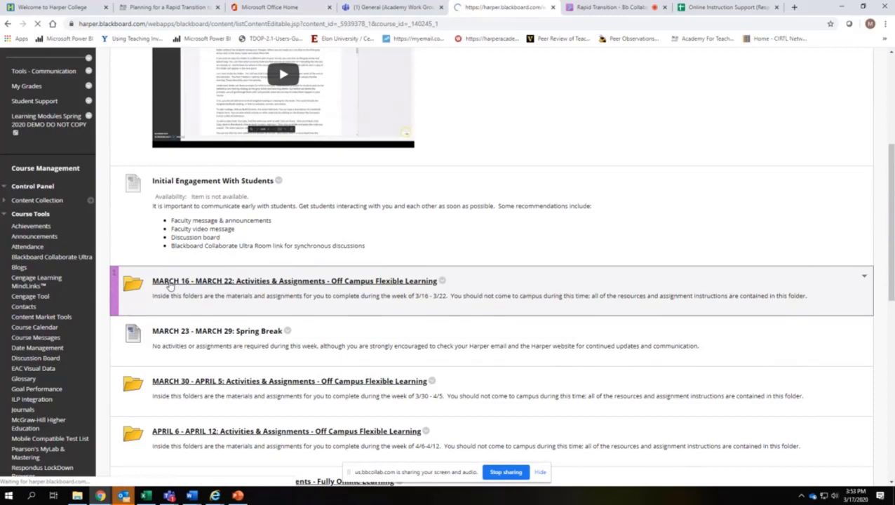
scroll(170, 285, "down", 1)
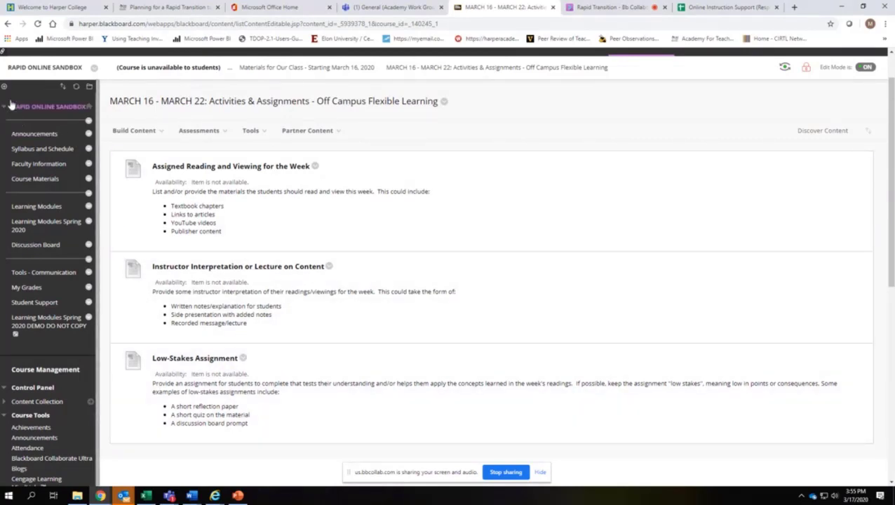
- Go back to the class materials list, view the MARCH 30 - APRIL 5 folder's contents, and return to the list
left_click(9, 24)
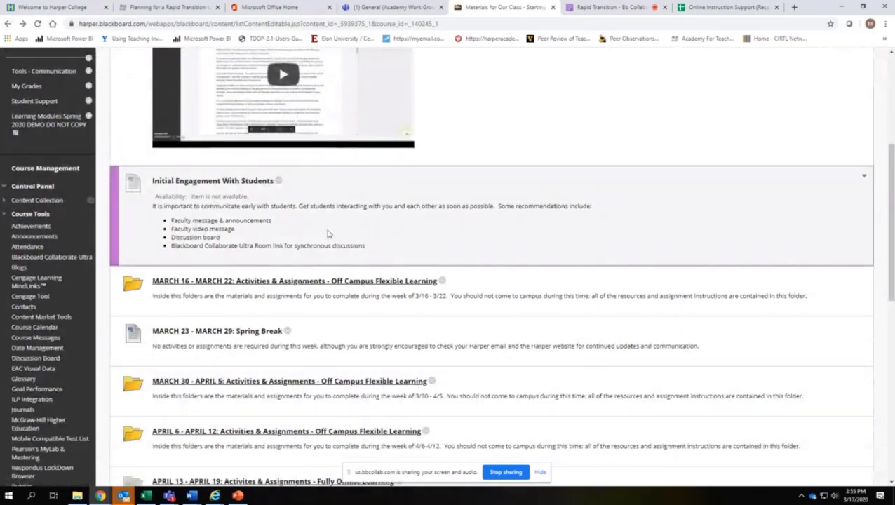
scroll(305, 239, "down", 1)
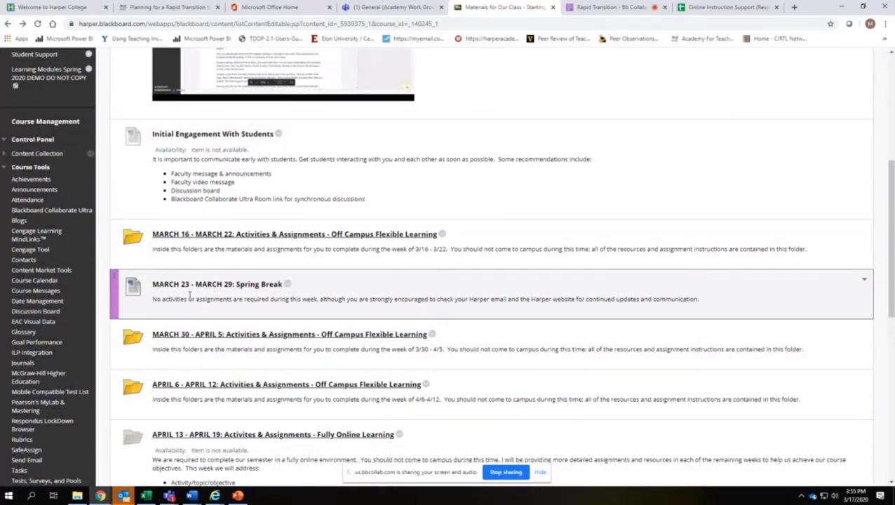
scroll(209, 295, "down", 1)
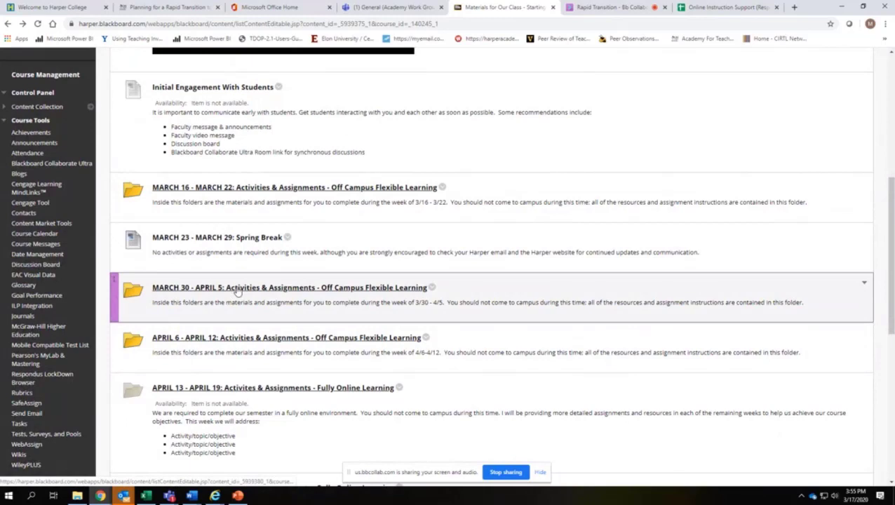
left_click(237, 289)
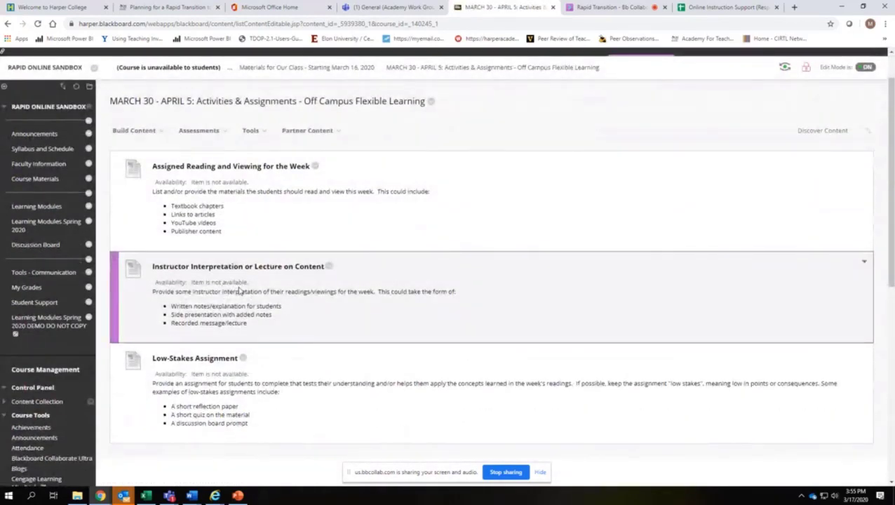
left_click(8, 24)
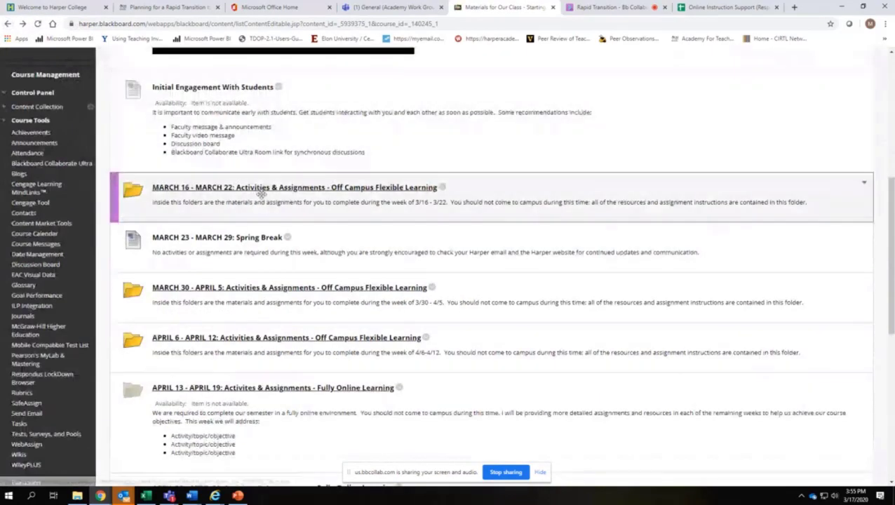
- Open the APRIL 13 - APRIL 19 Fully Online Learning folder, view its MODULE ACTIVITIES contents, and return to the module
scroll(261, 193, "down", 1)
scroll(261, 196, "down", 2)
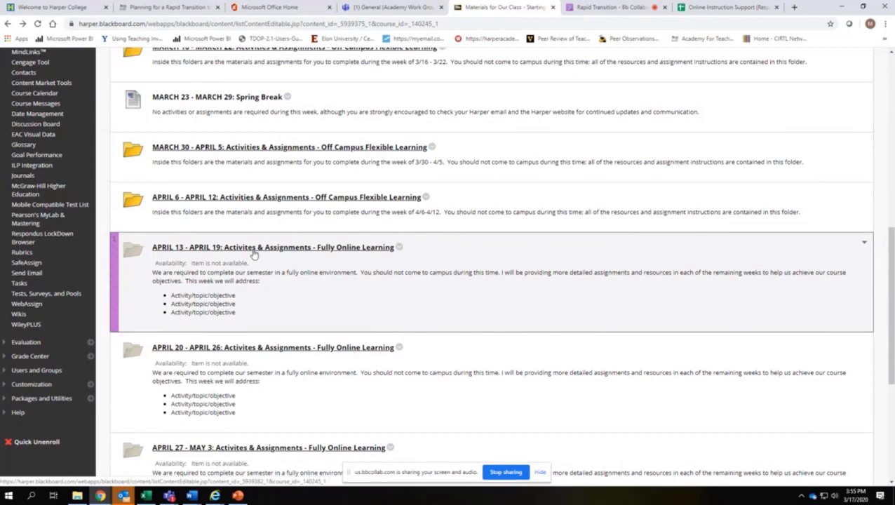
left_click(323, 248)
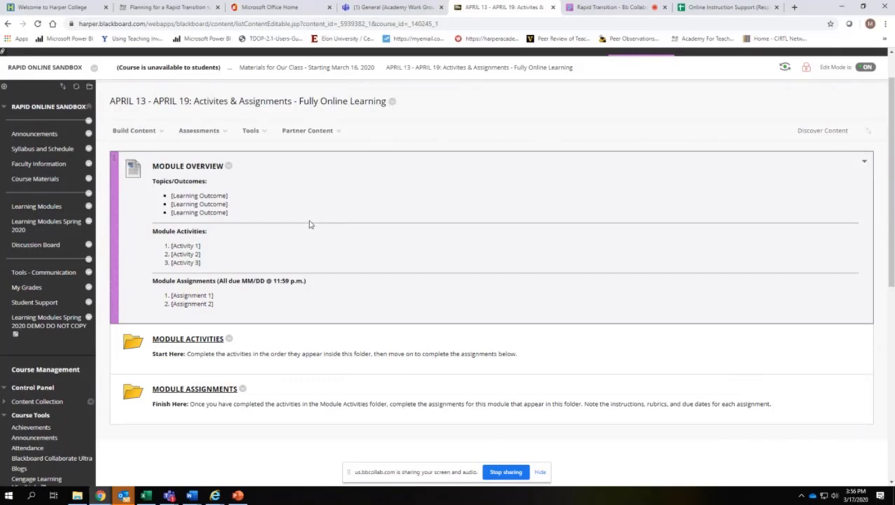
left_click(203, 340)
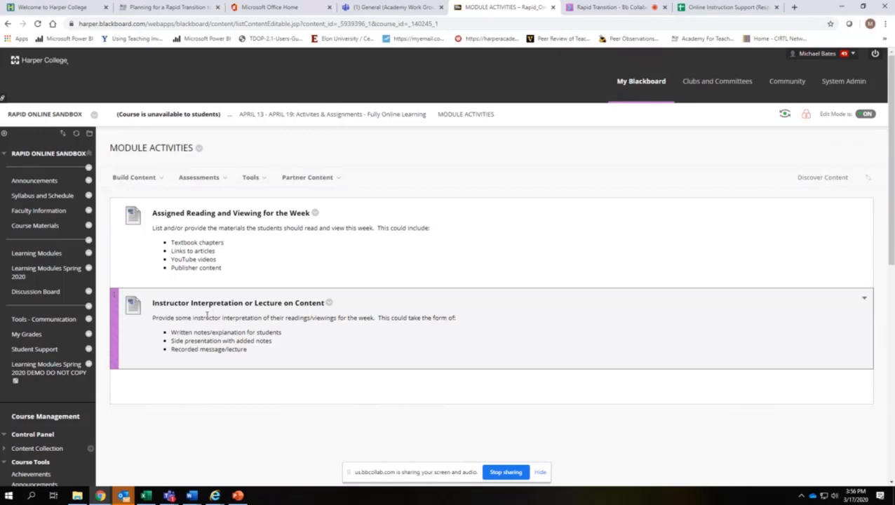
left_click(8, 23)
- View the contents of the MODULE ASSIGNMENTS folder and return to the APRIL 13 - APRIL 19 module
scroll(199, 253, "down", 1)
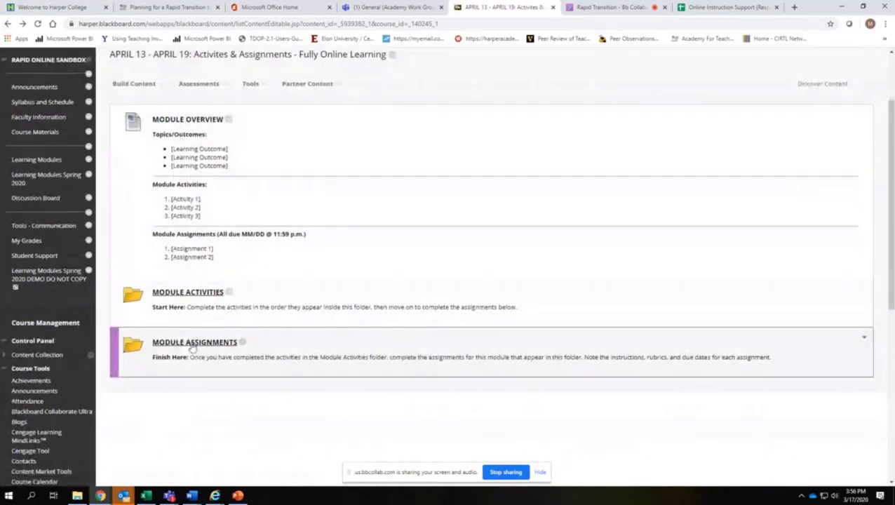
left_click(183, 344)
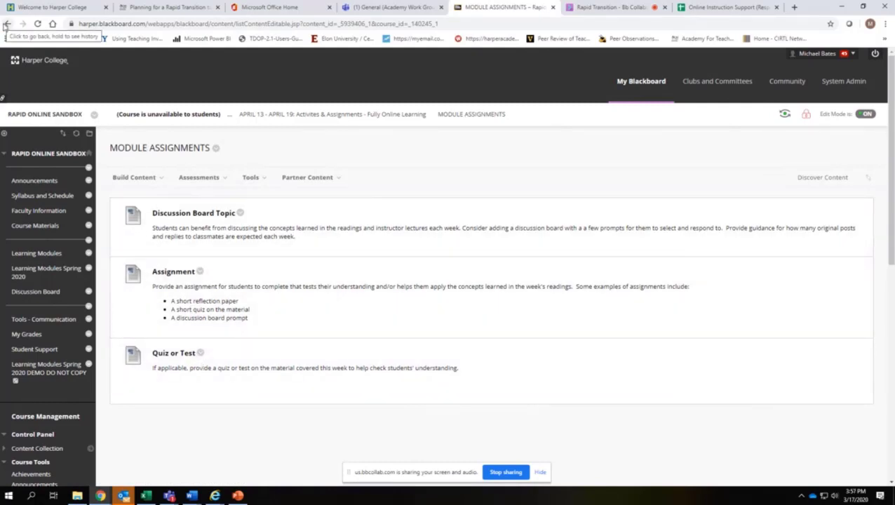
left_click(6, 25)
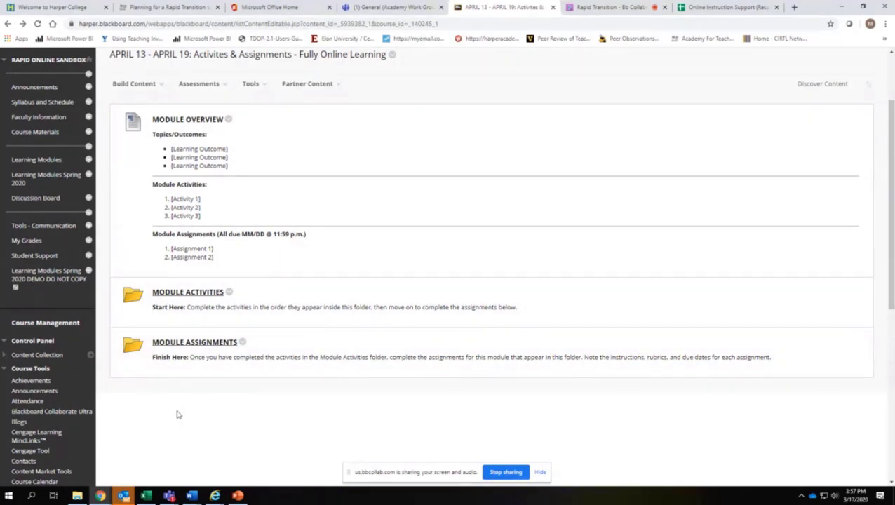
- Switch to the Academy for Teaching Excellence site, go to its home page, and open the Resources & Support page for rapid transition
left_click(153, 5)
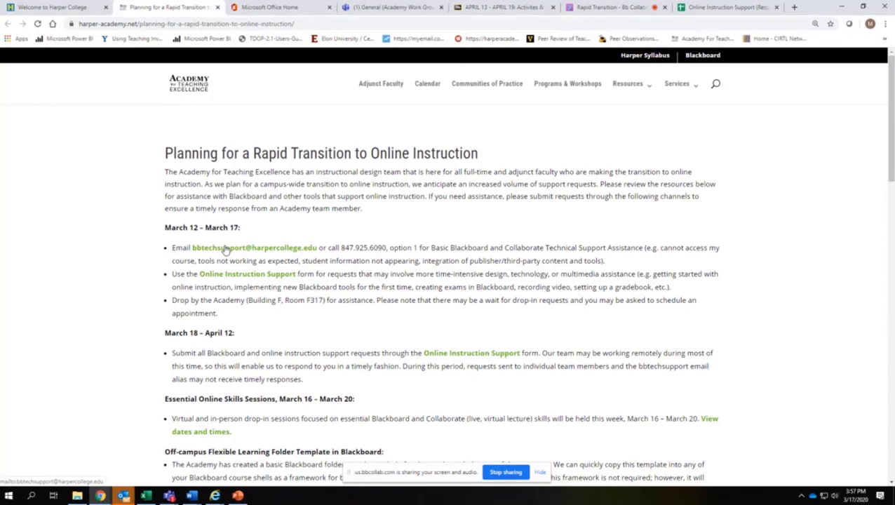
left_click(182, 88)
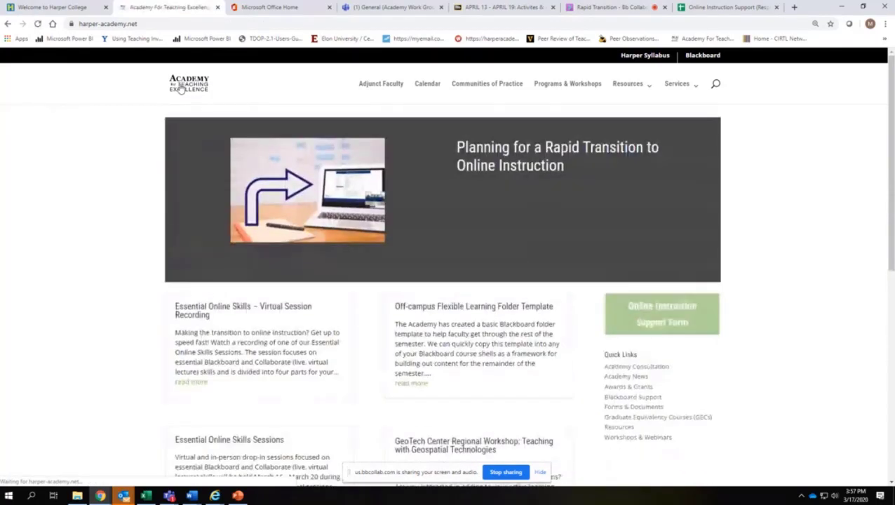
left_click(97, 24)
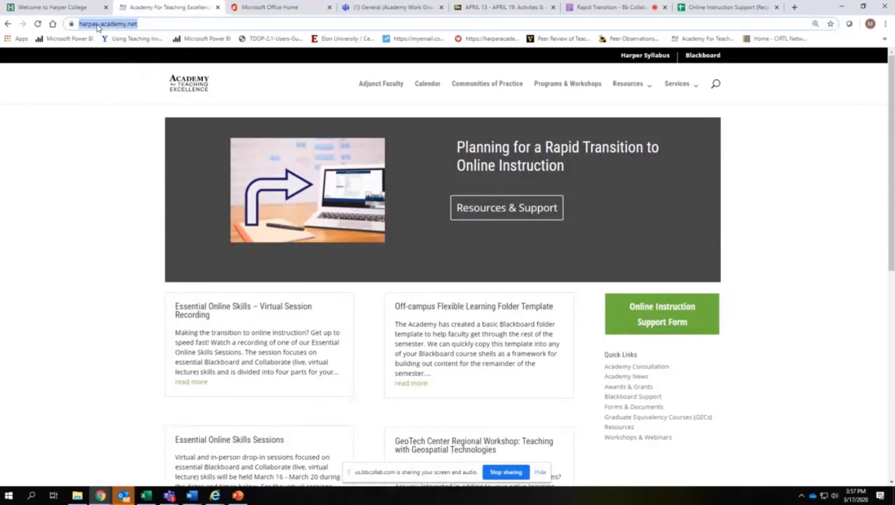
left_click(488, 217)
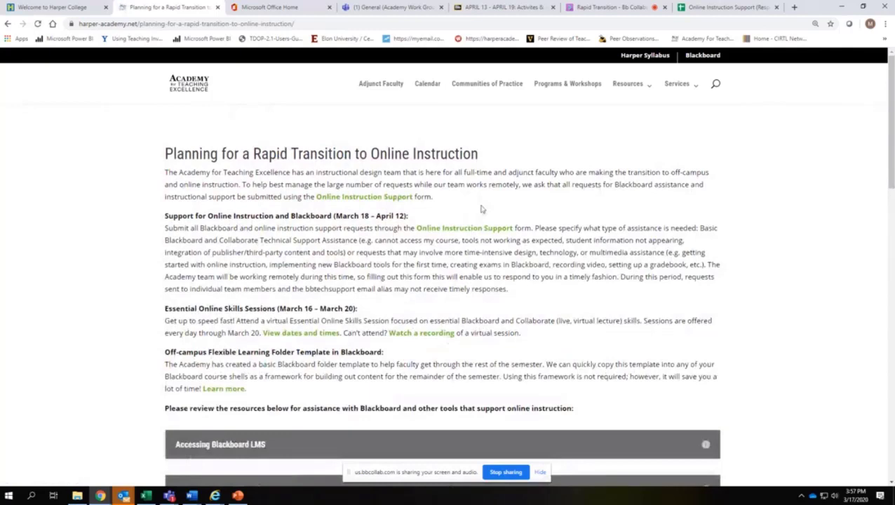
- Look through the online instruction resource topics and expand the Collect Student Work in Blackboard section
scroll(481, 209, "down", 5)
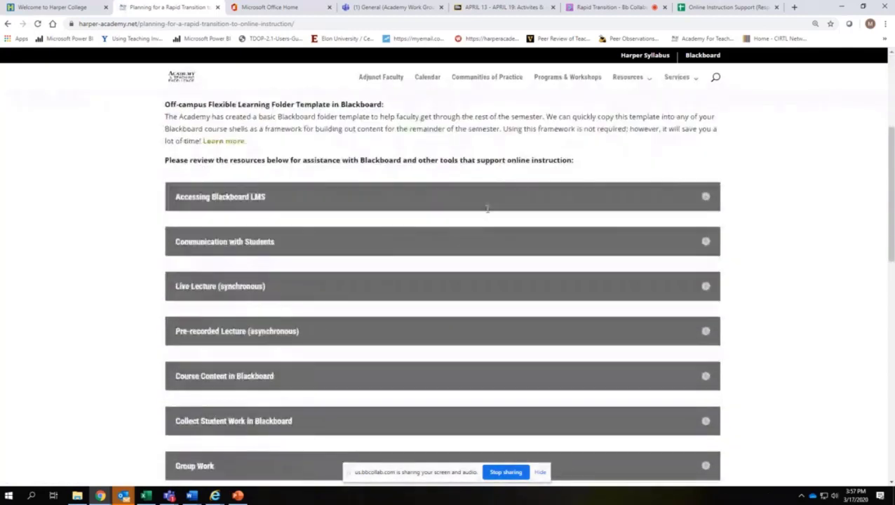
scroll(487, 208, "down", 1)
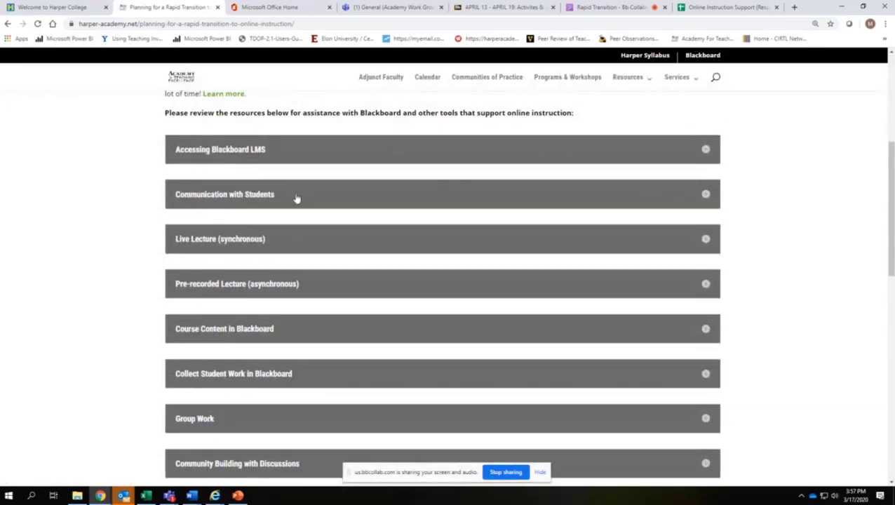
scroll(296, 198, "down", 1)
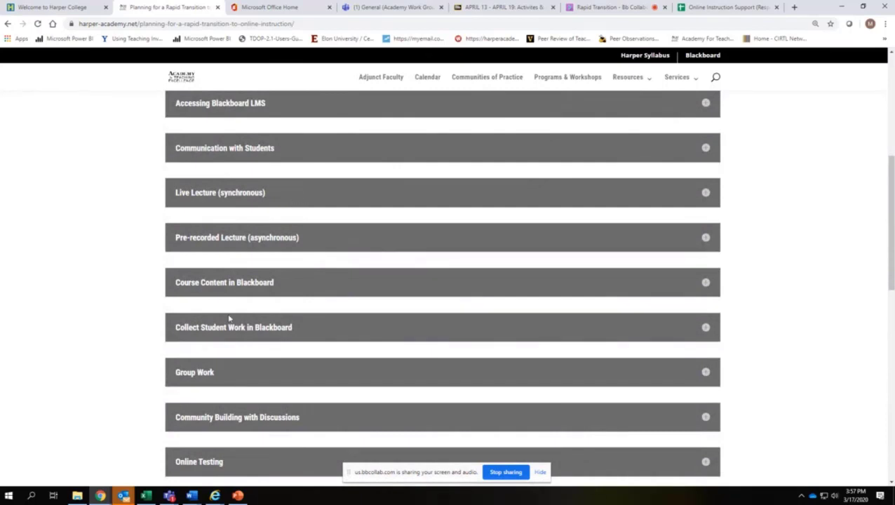
scroll(229, 319, "down", 1)
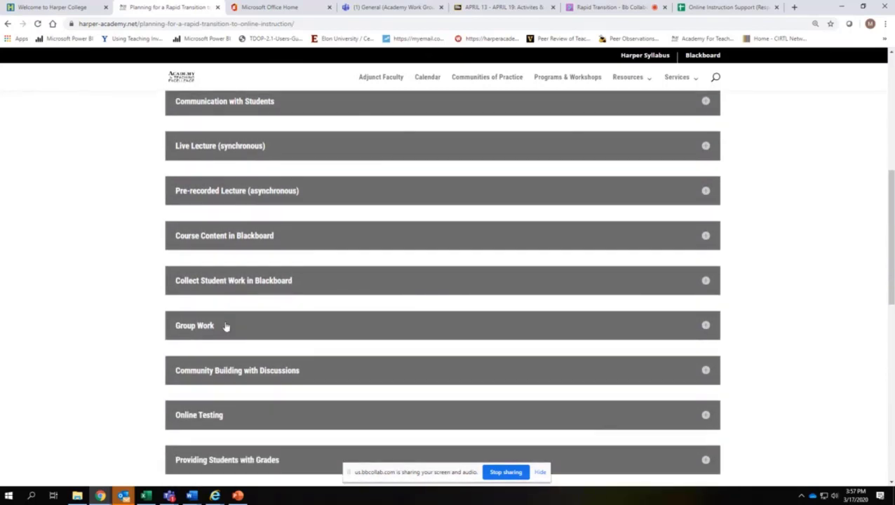
left_click(220, 286)
left_click(219, 281)
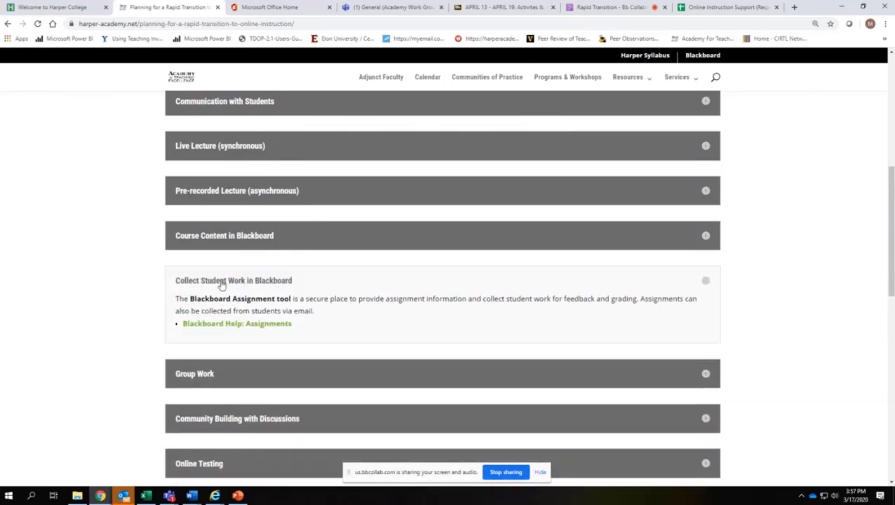
- Open the Online Instruction Support form from the March 18 – April 12 support section and view its opening fields
scroll(221, 280, "up", 2)
scroll(221, 280, "up", 5)
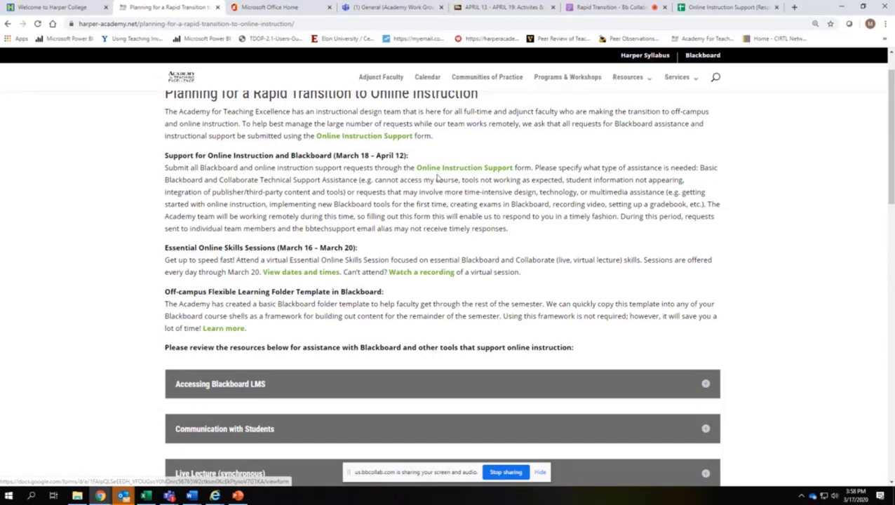
left_click(439, 173)
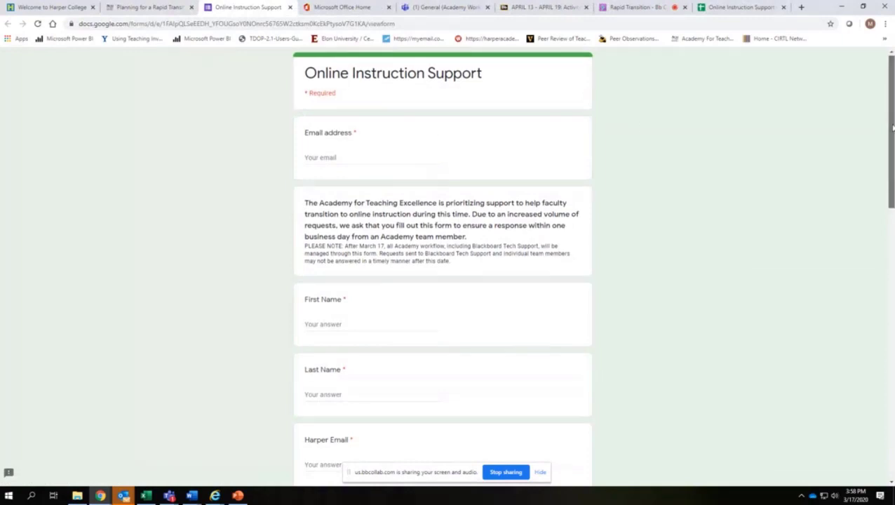
scroll(881, 124, "down", 1)
scroll(881, 124, "up", 1)
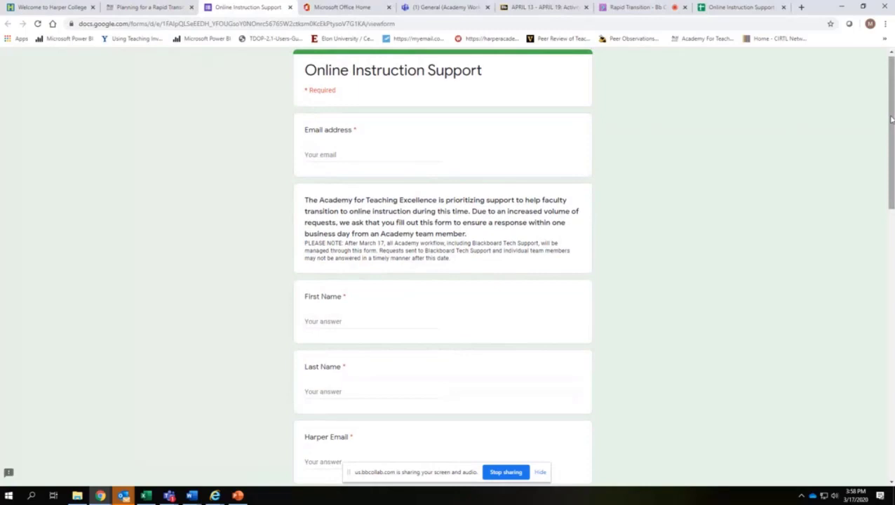
- Review the form's course information and original modality questions, and view the choices for the type of support needed without selecting one
left_click_drag(890, 126, 890, 127)
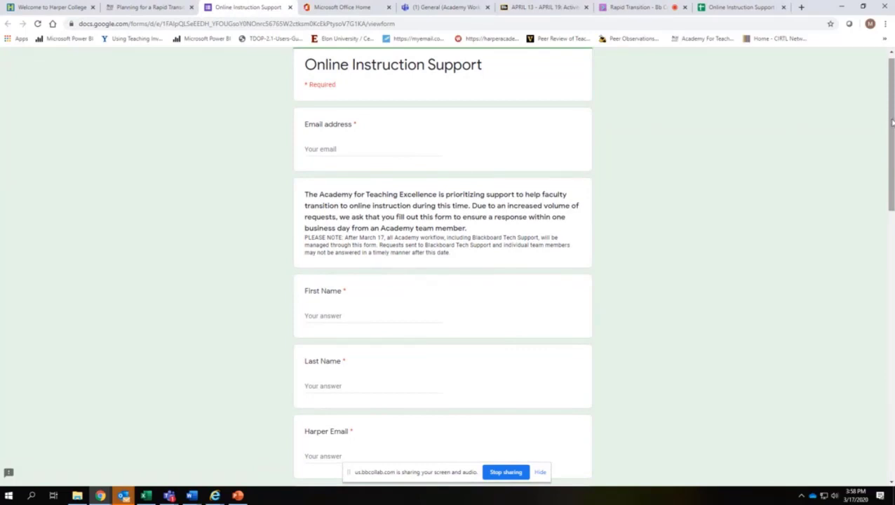
left_click_drag(892, 123, 860, 301)
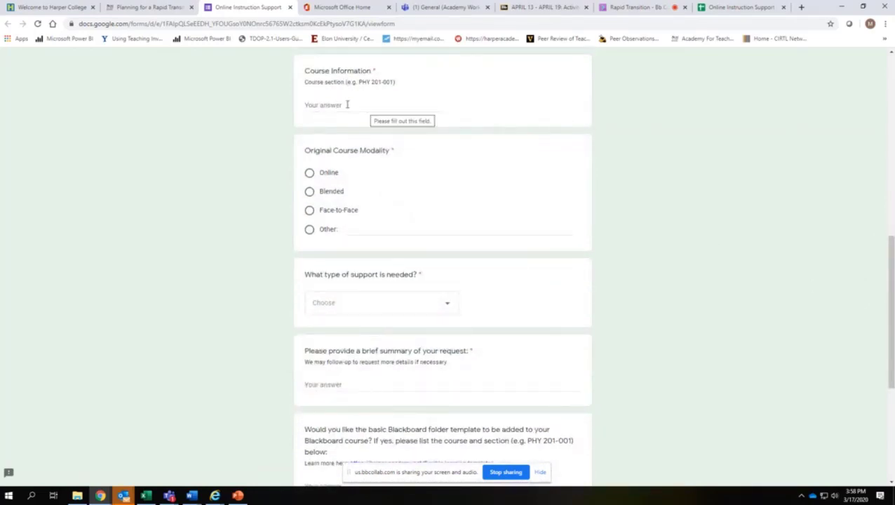
scroll(344, 112, "down", 1)
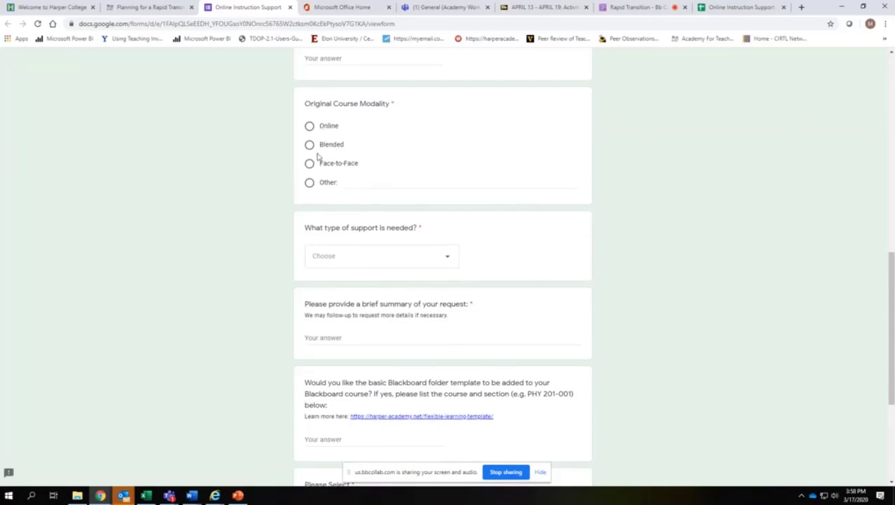
scroll(326, 179, "down", 1)
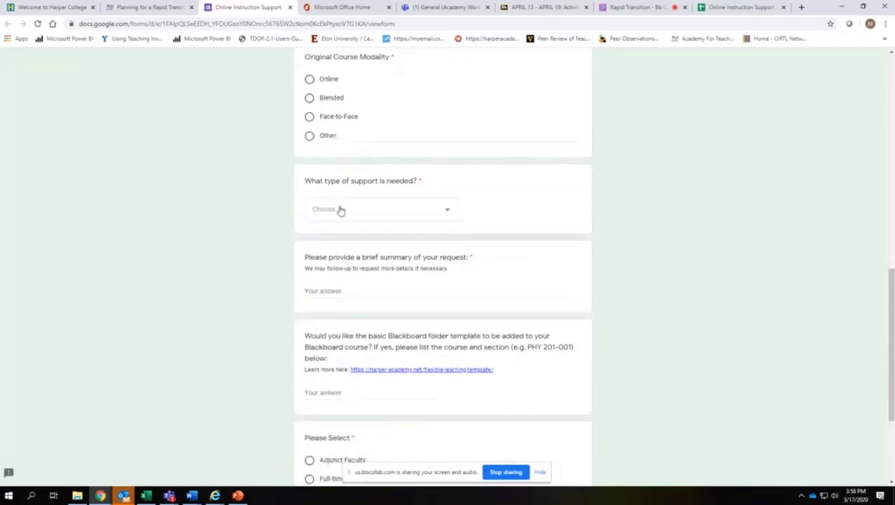
left_click(340, 210)
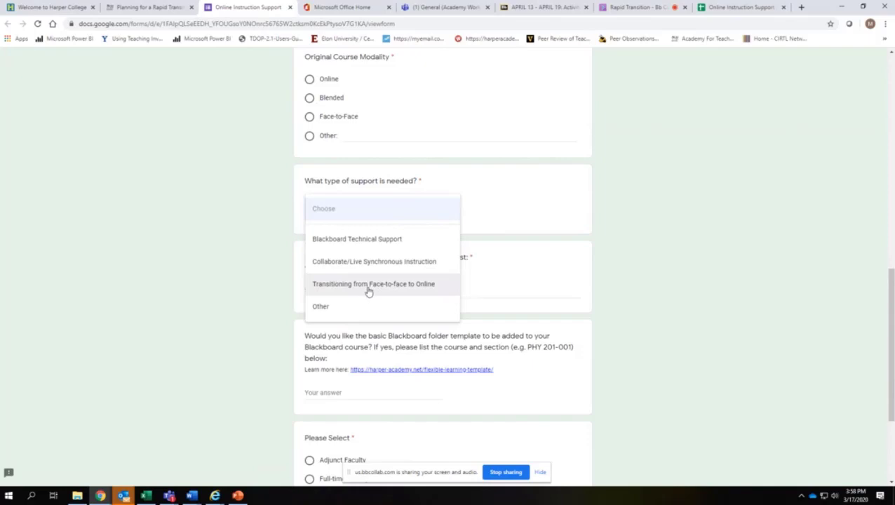
left_click(246, 240)
- Look through the request summary, folder template and faculty status questions, return to the form's beginning, and switch to the Rapid Transition Blackboard Collaborate session
scroll(253, 242, "down", 2)
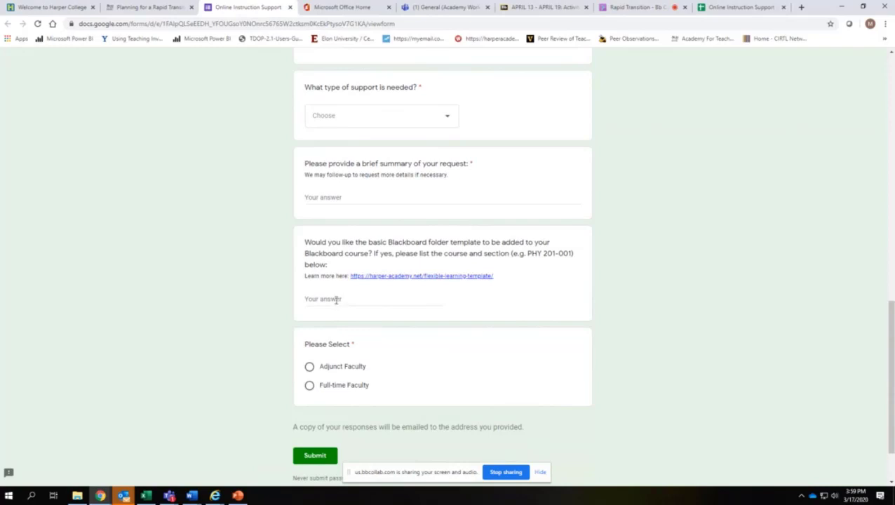
scroll(319, 302, "down", 1)
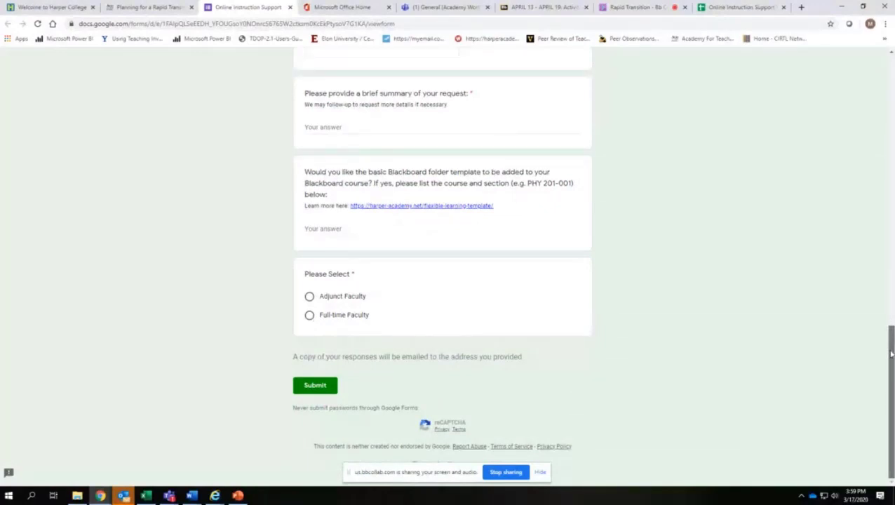
left_click_drag(892, 347, 892, 76)
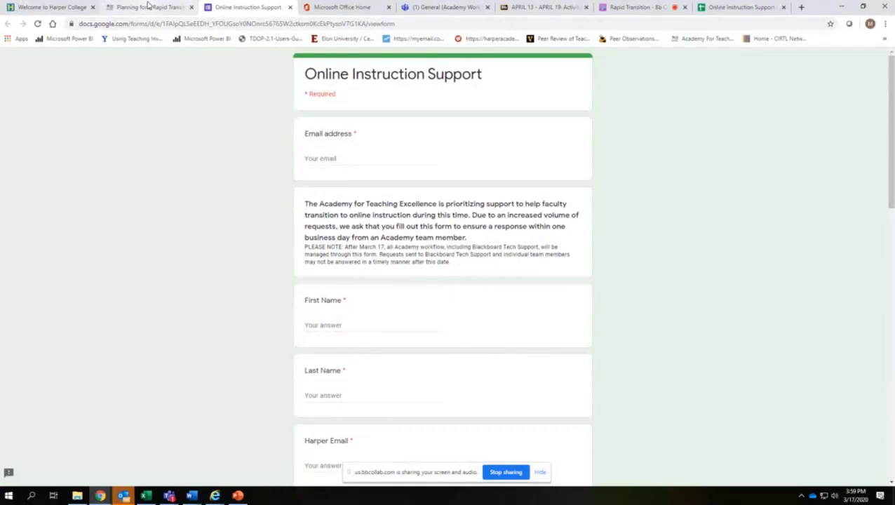
left_click(621, 6)
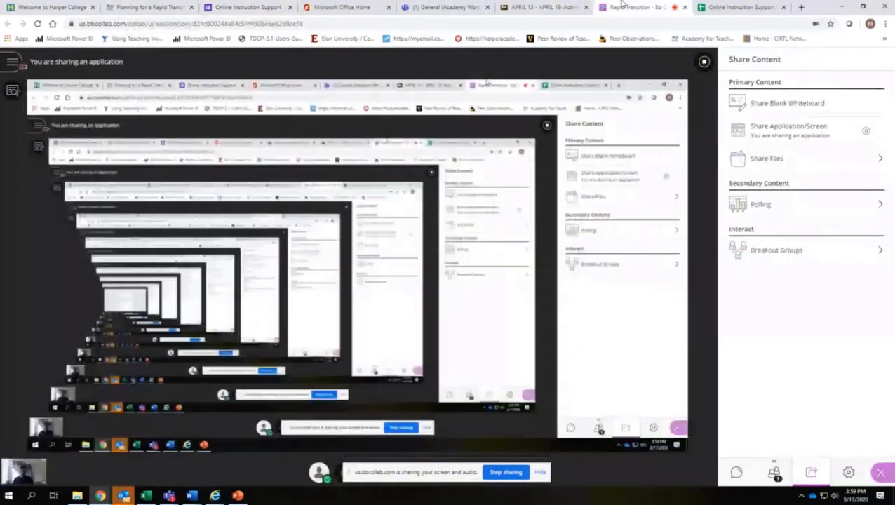